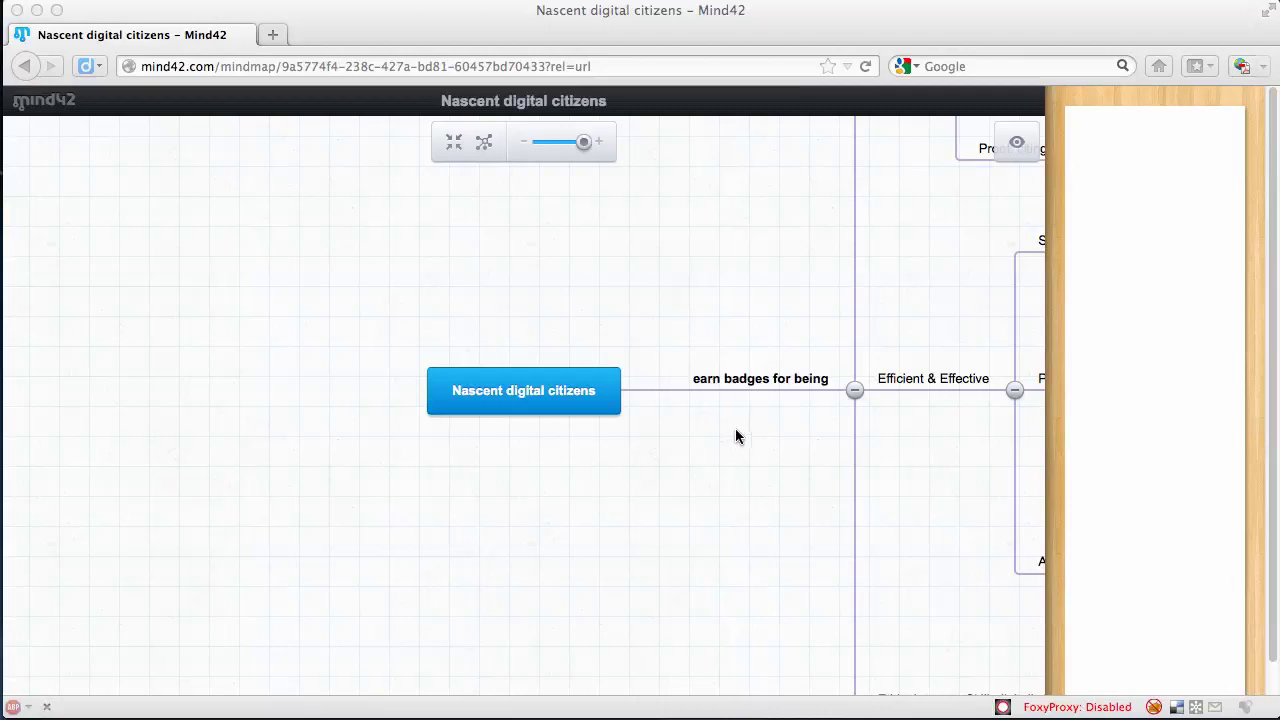
Step: Collapse the whole map, then expand 'earn badges for being' into its five categories
drag(731, 441, 320, 454)
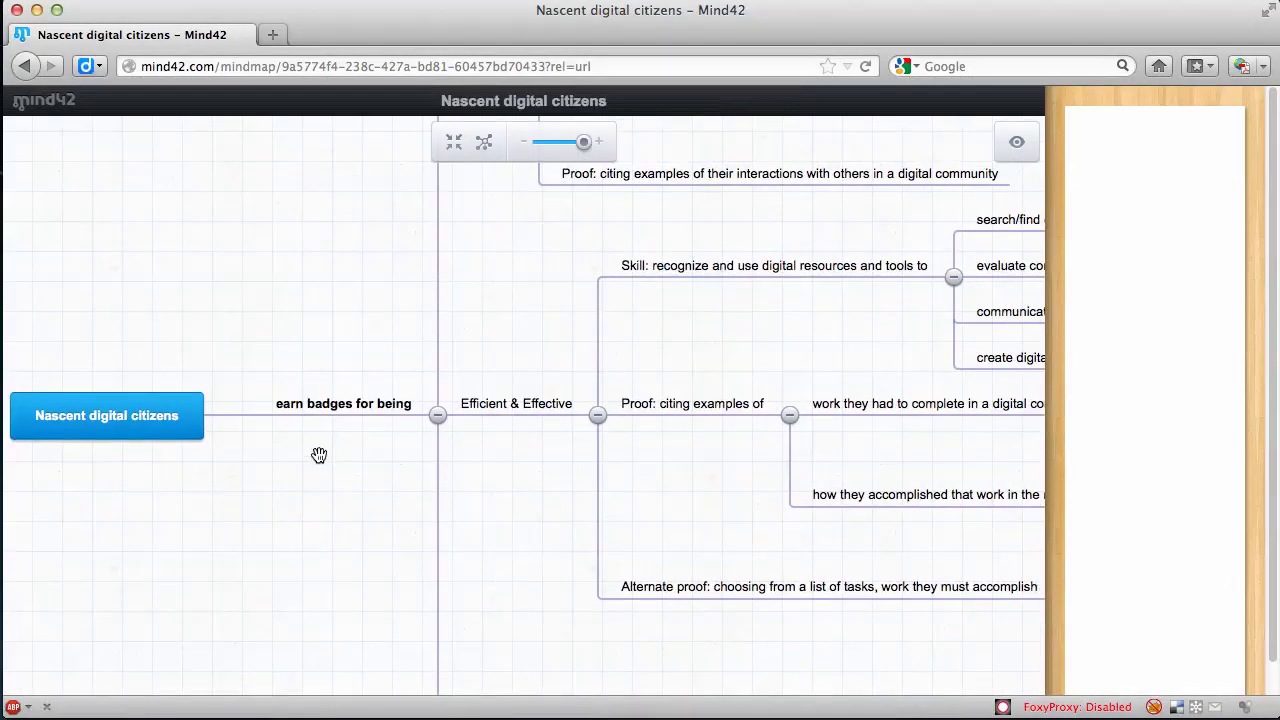
click(486, 145)
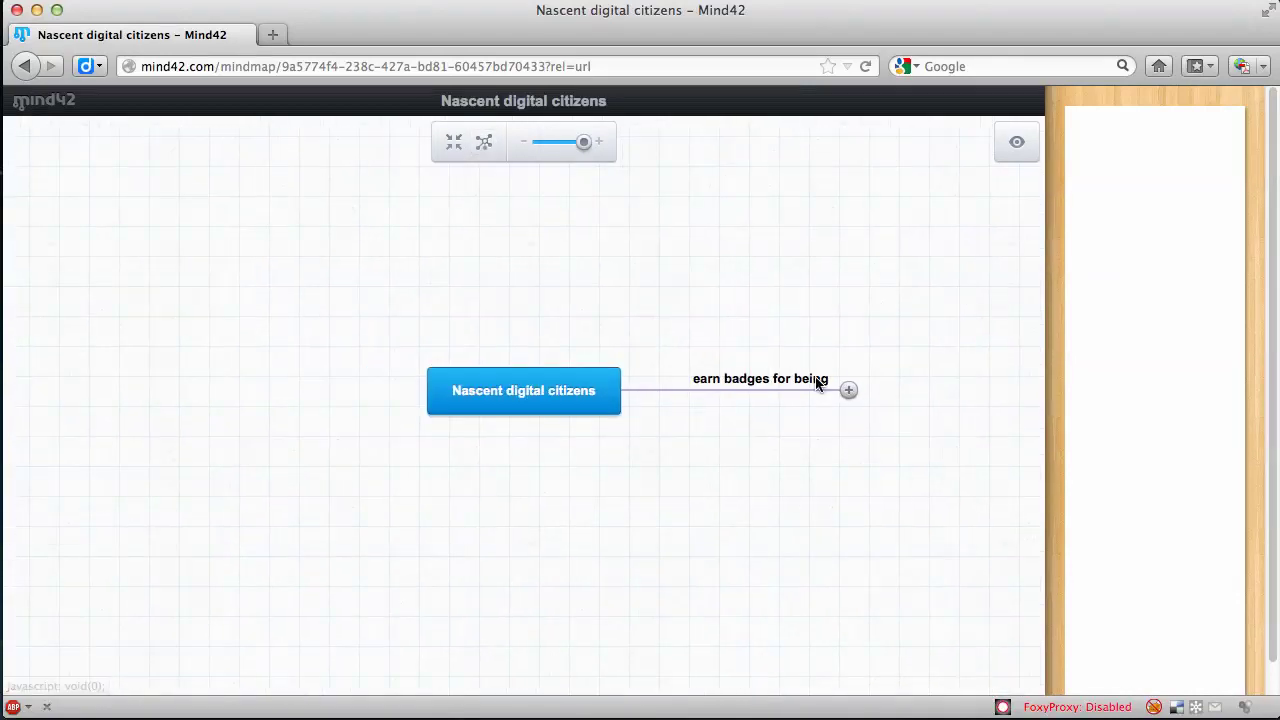
click(848, 390)
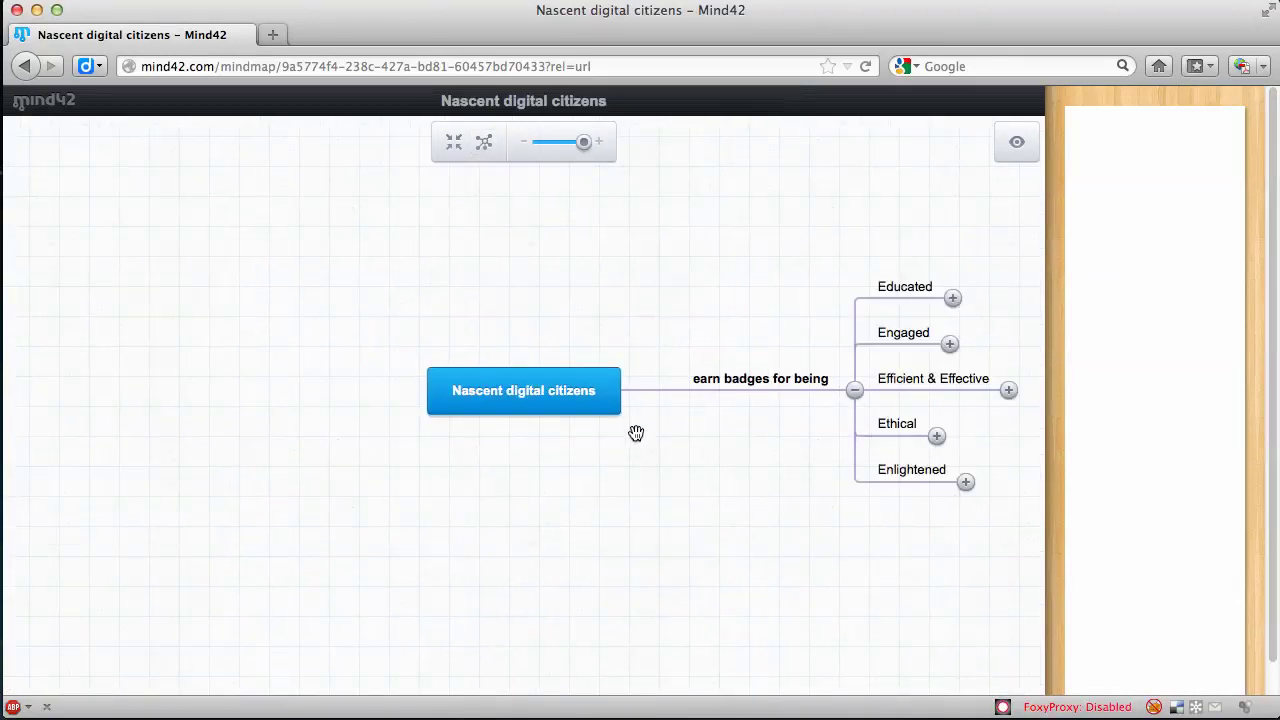
Step: Expand Educated and its Proof node to show the five technology examples
drag(643, 474, 329, 491)
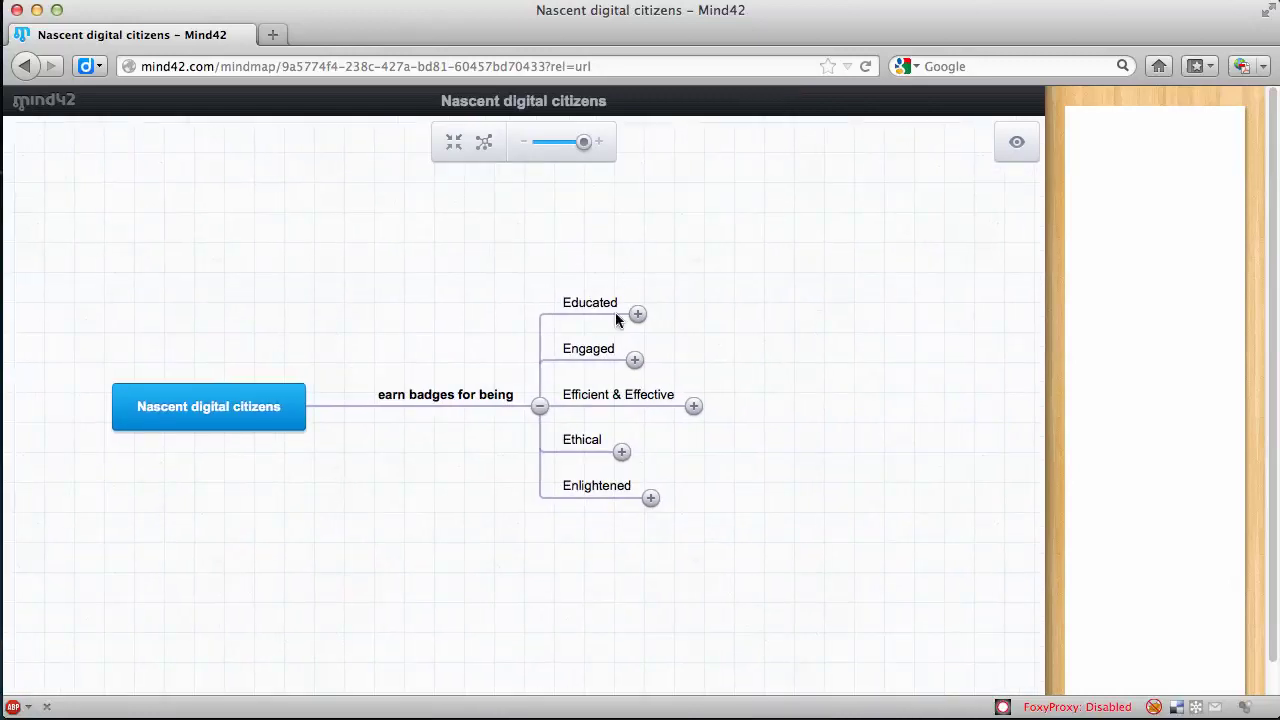
click(637, 314)
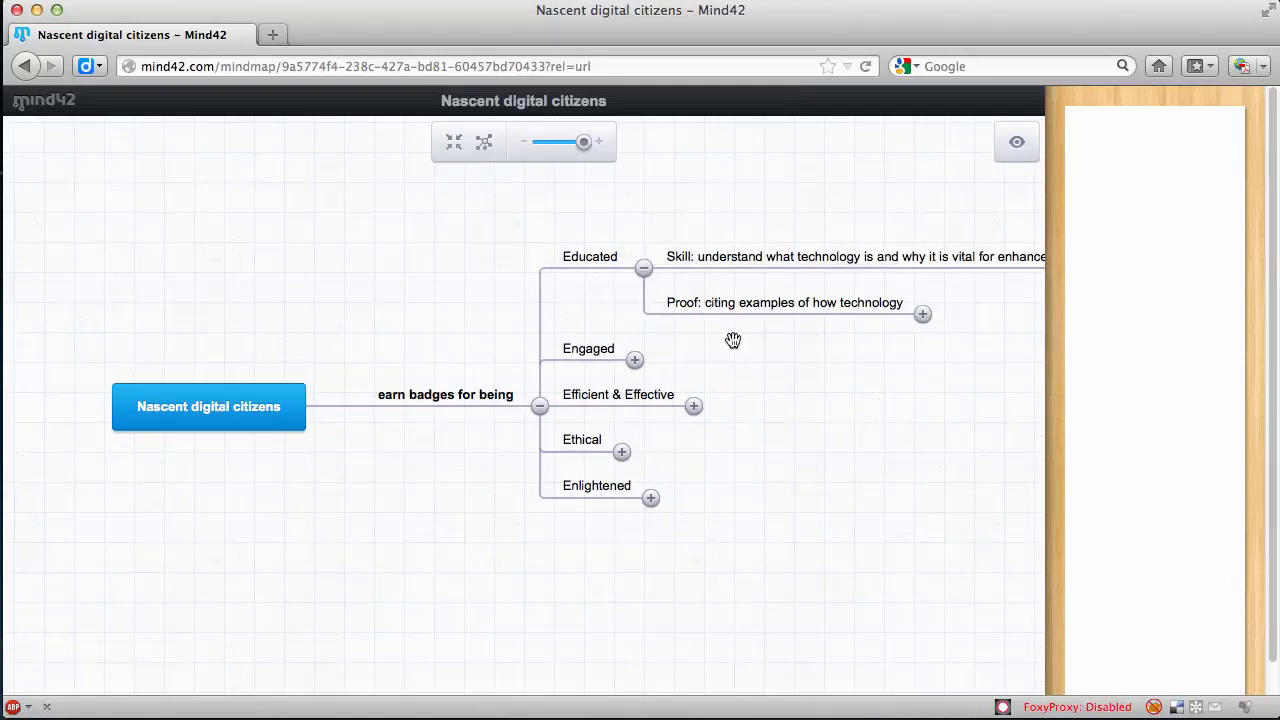
click(923, 315)
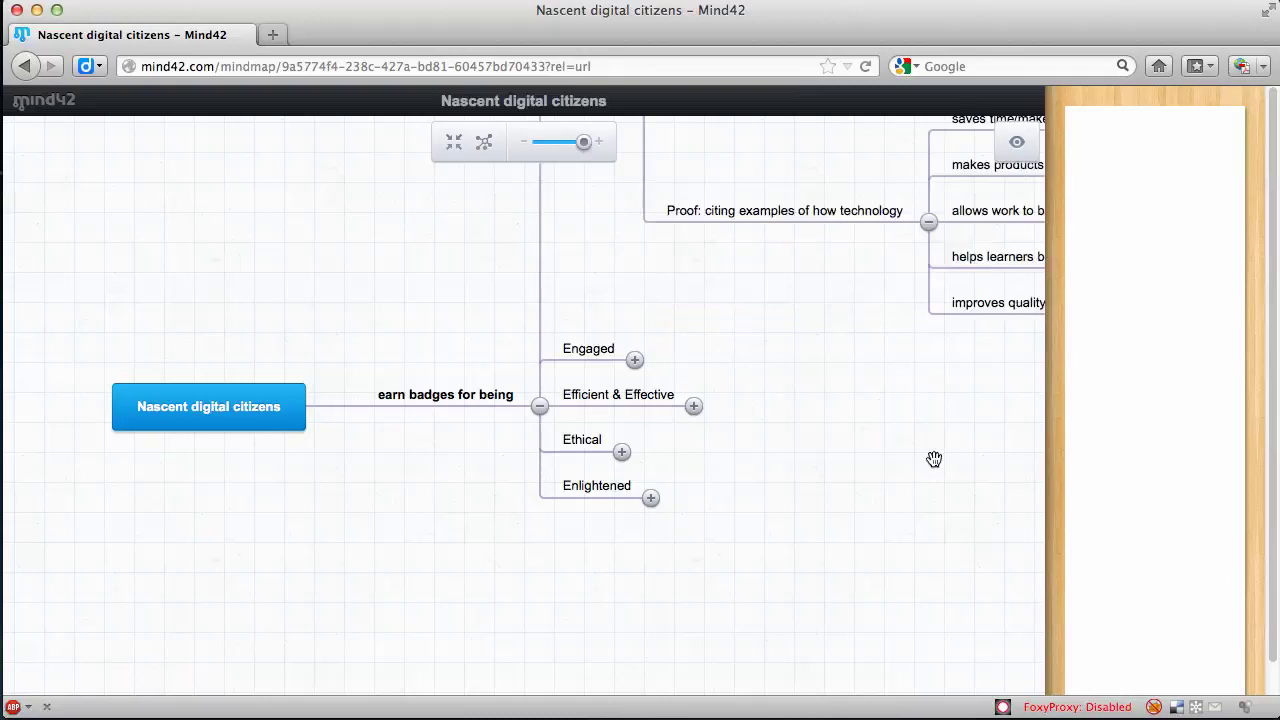
drag(863, 343, 595, 476)
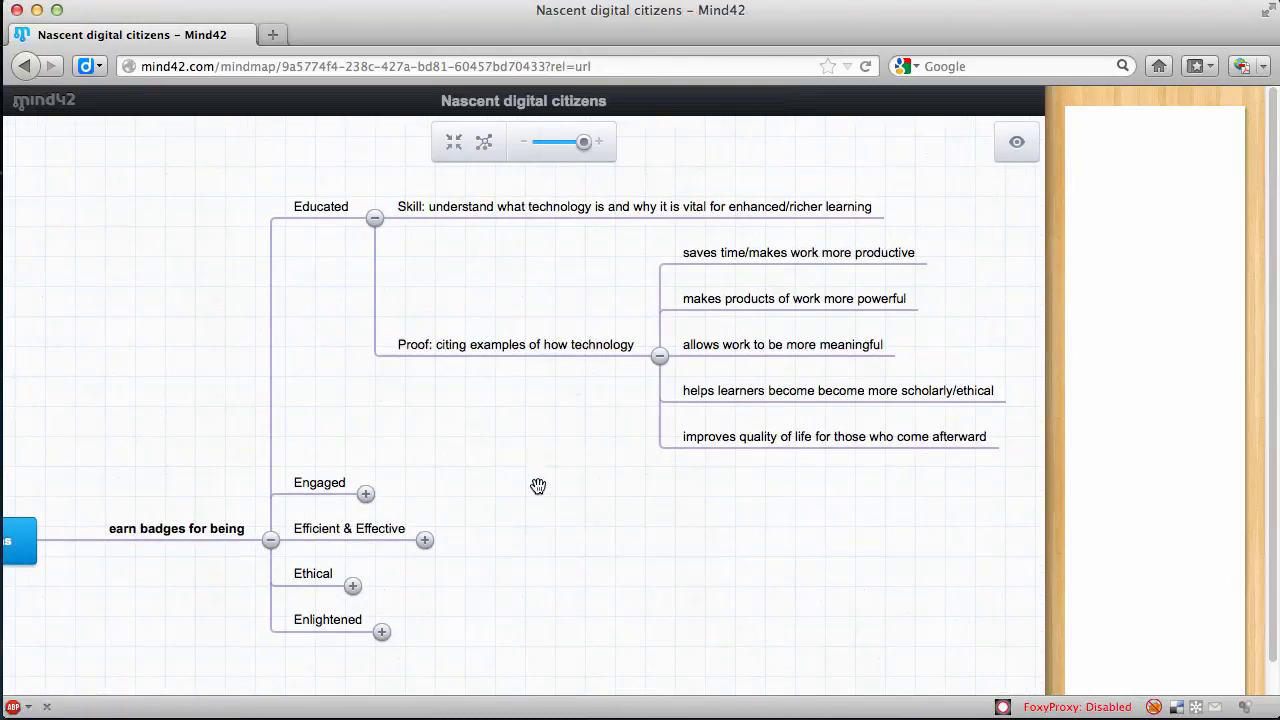
Step: Collapse all branches, re-expand everything, and pan to the Efficient & Effective branch
click(484, 146)
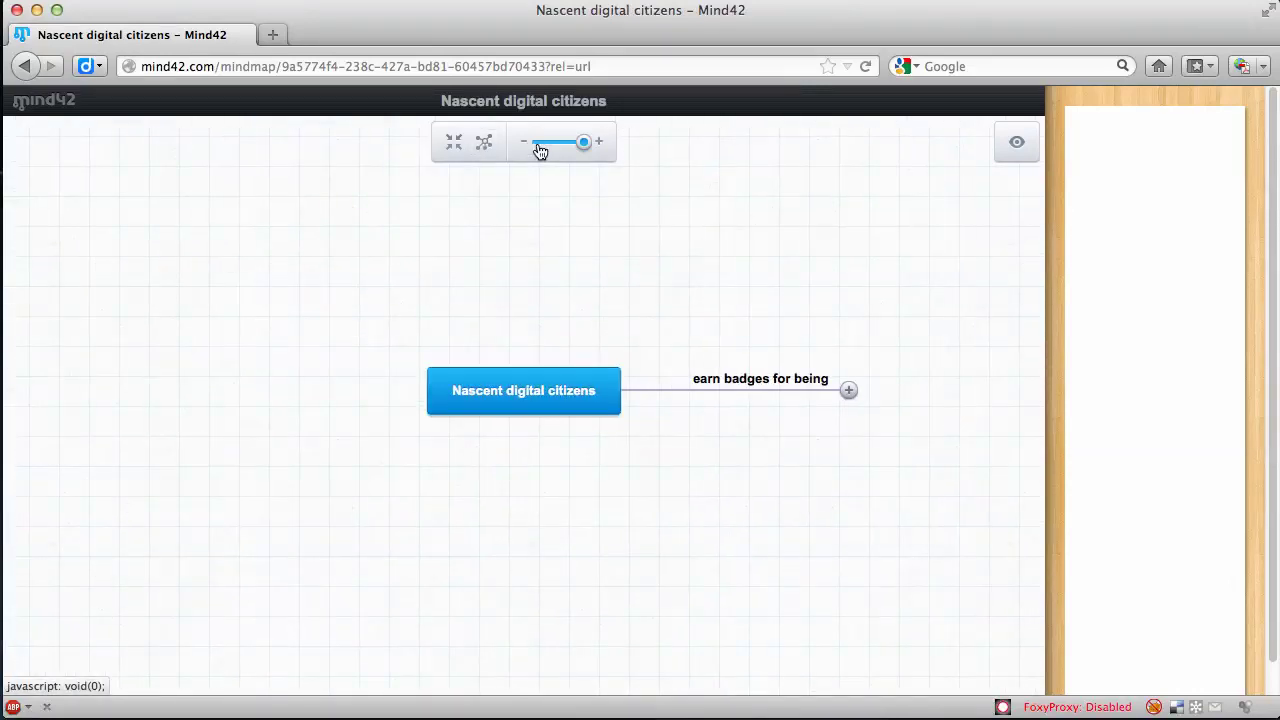
click(484, 144)
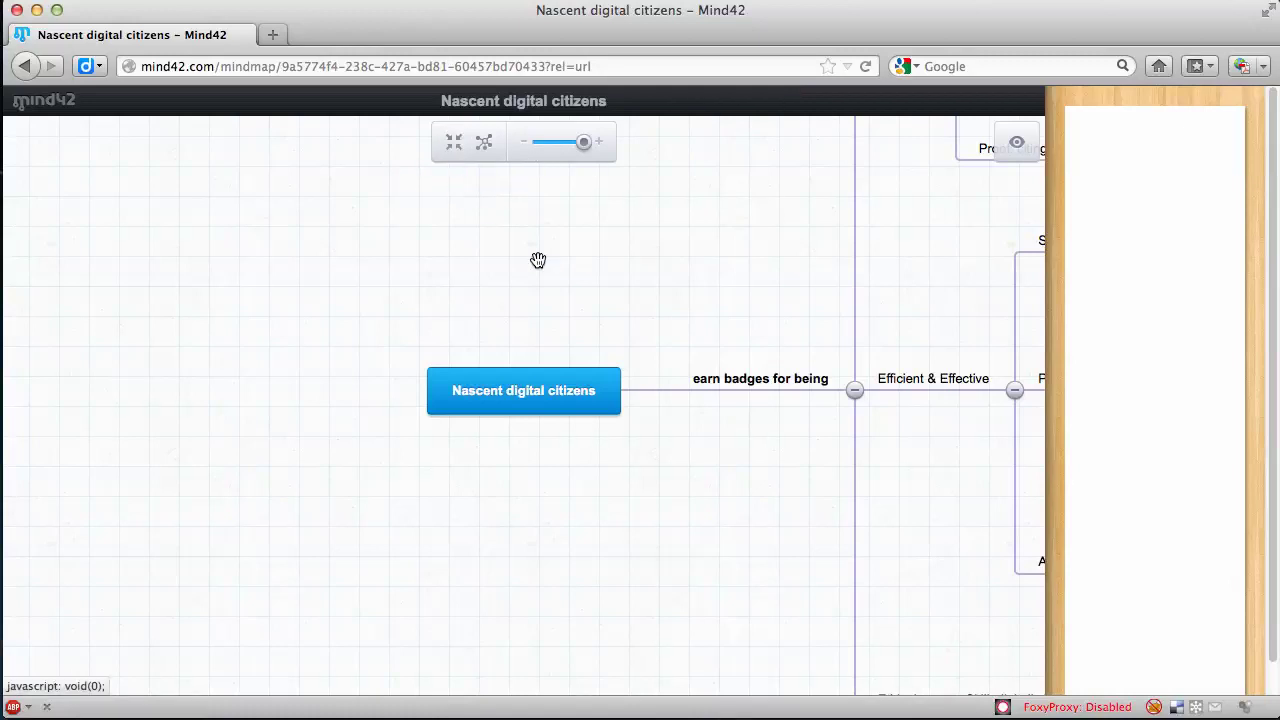
drag(568, 277, 162, 324)
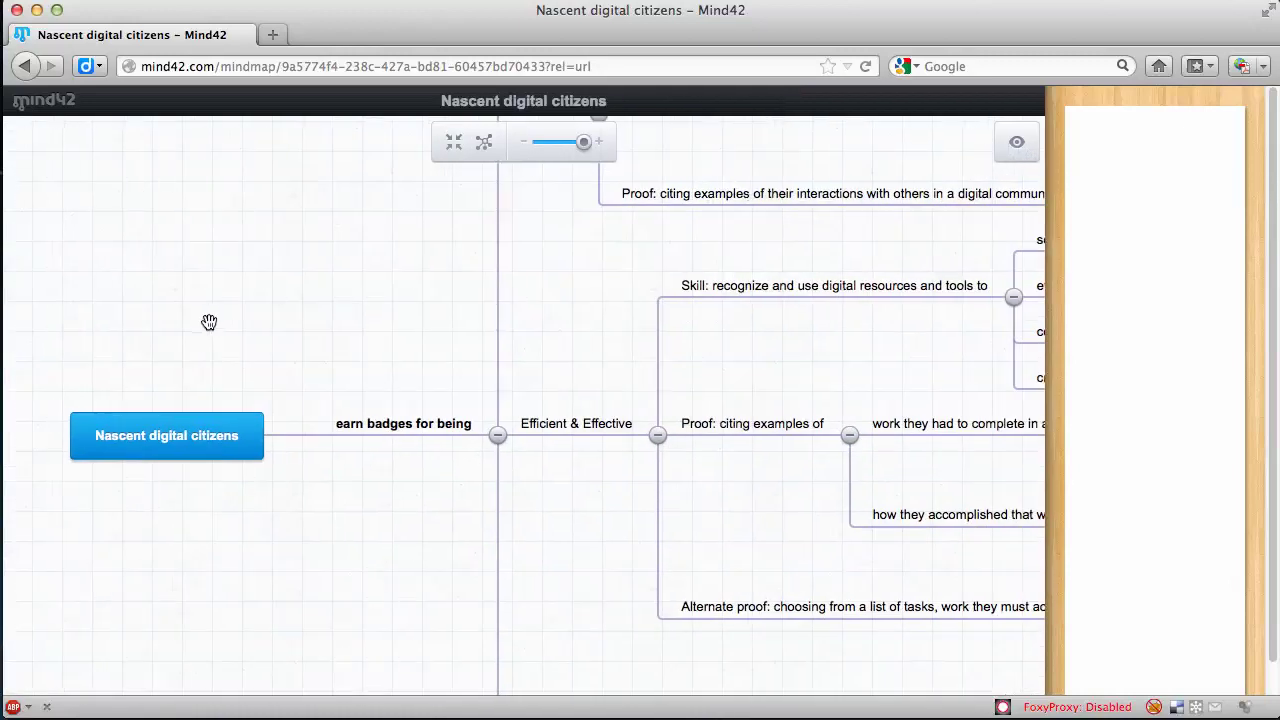
Step: Open Birdview and drag its viewport upward past Engaged to the Educated branch
click(1017, 144)
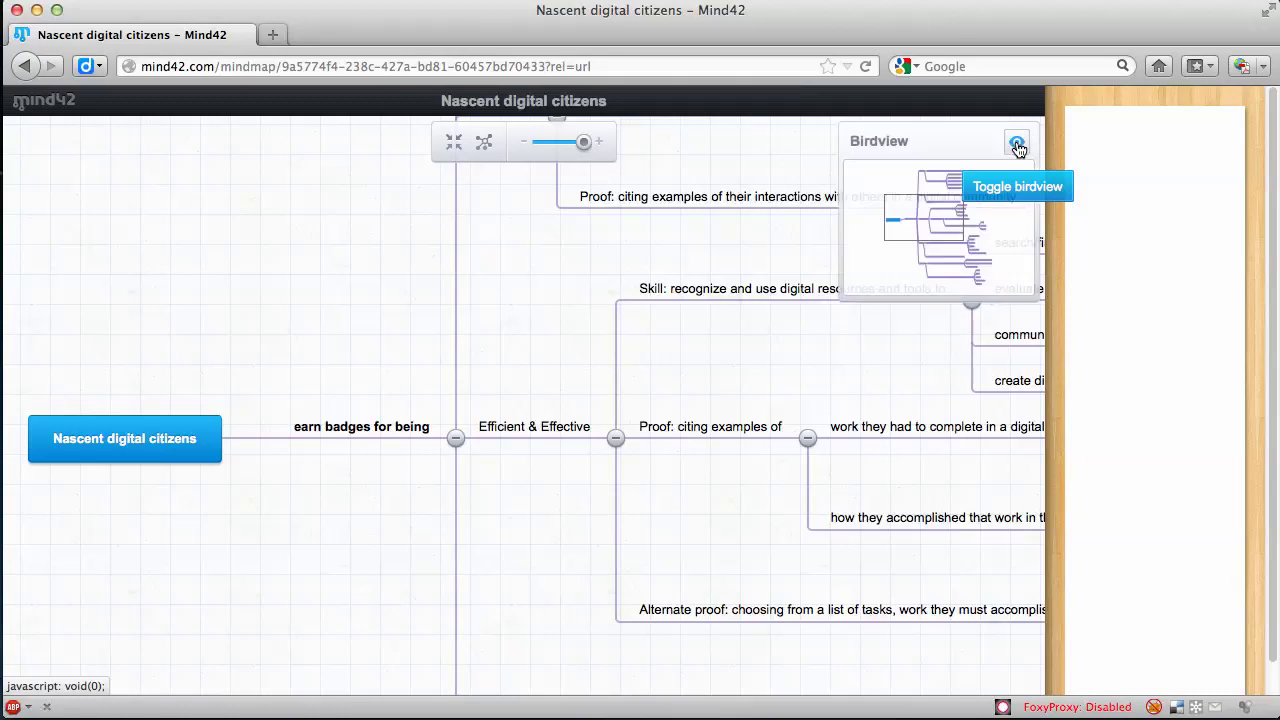
mouse_move(893, 232)
mouse_down()
mouse_move(953, 204)
mouse_move(957, 276)
mouse_move(930, 241)
mouse_up()
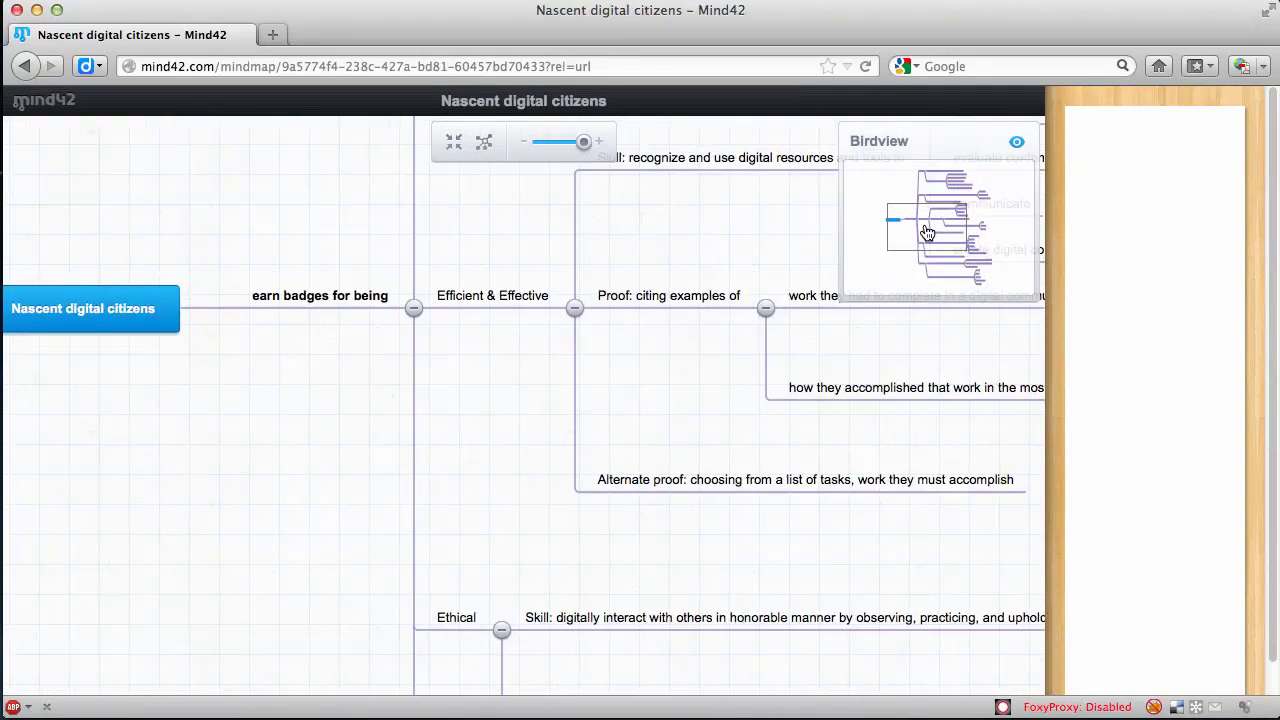
drag(930, 241, 926, 218)
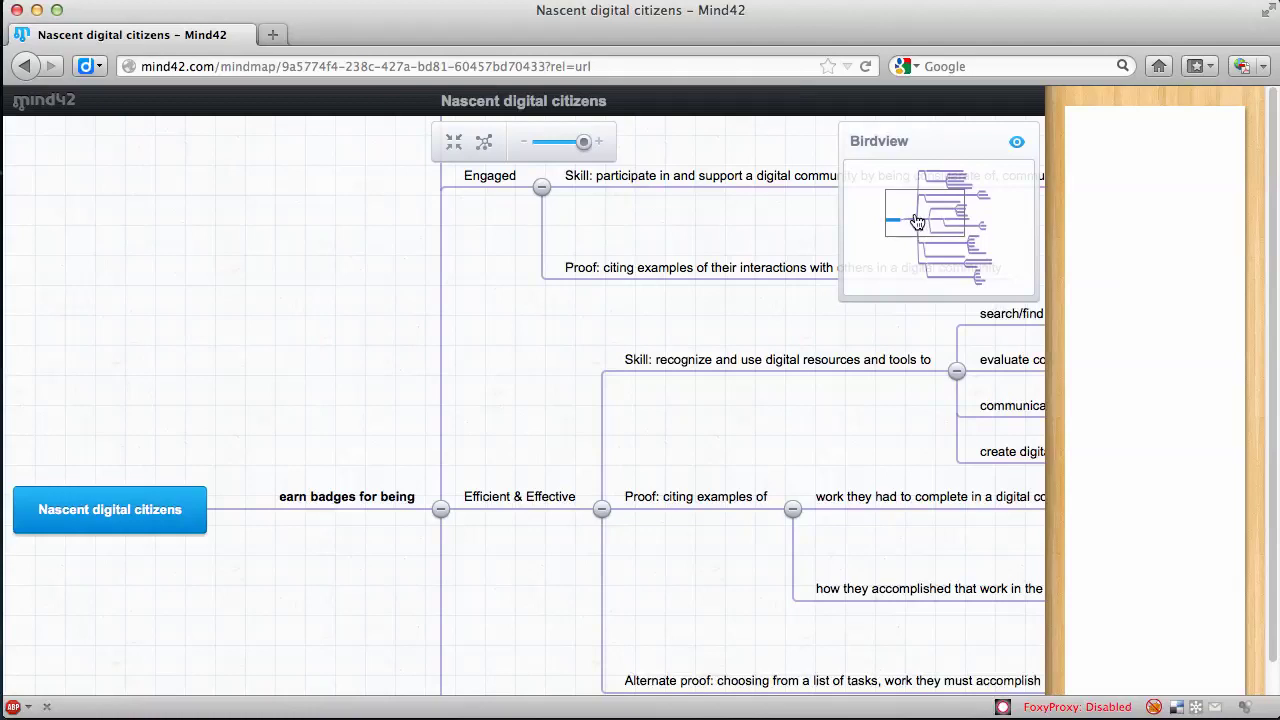
click(943, 211)
drag(943, 211, 947, 193)
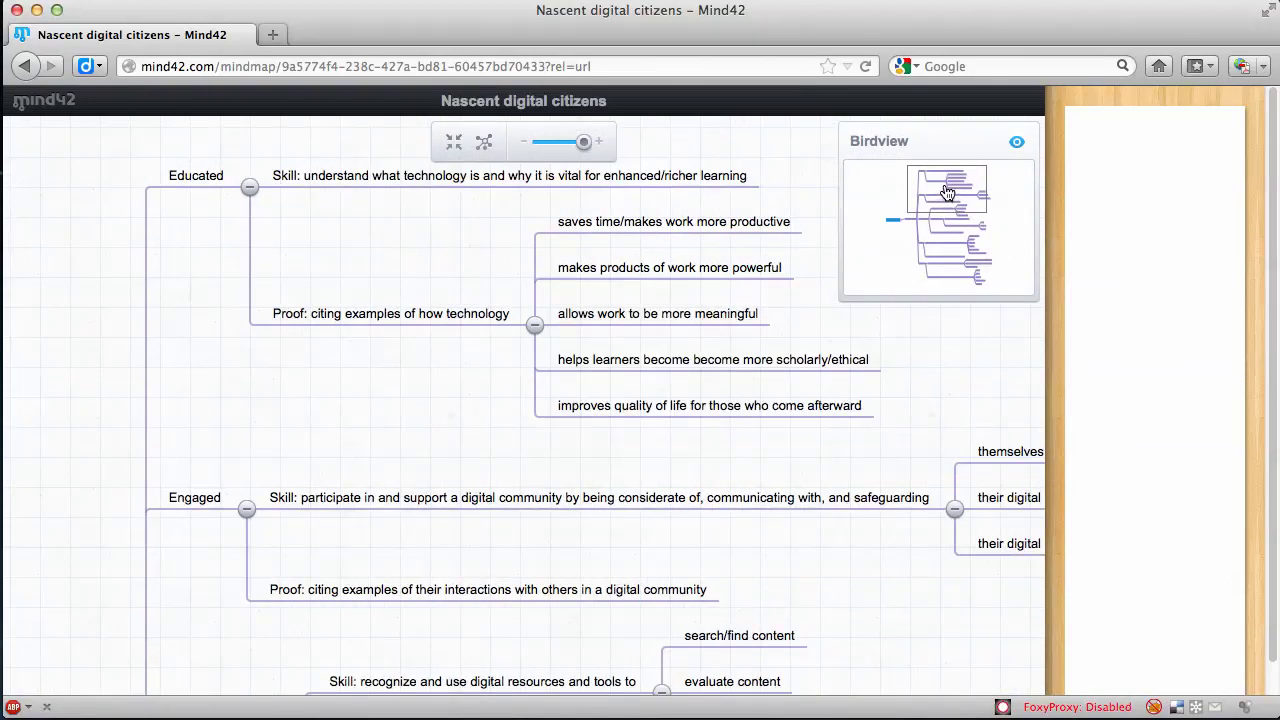